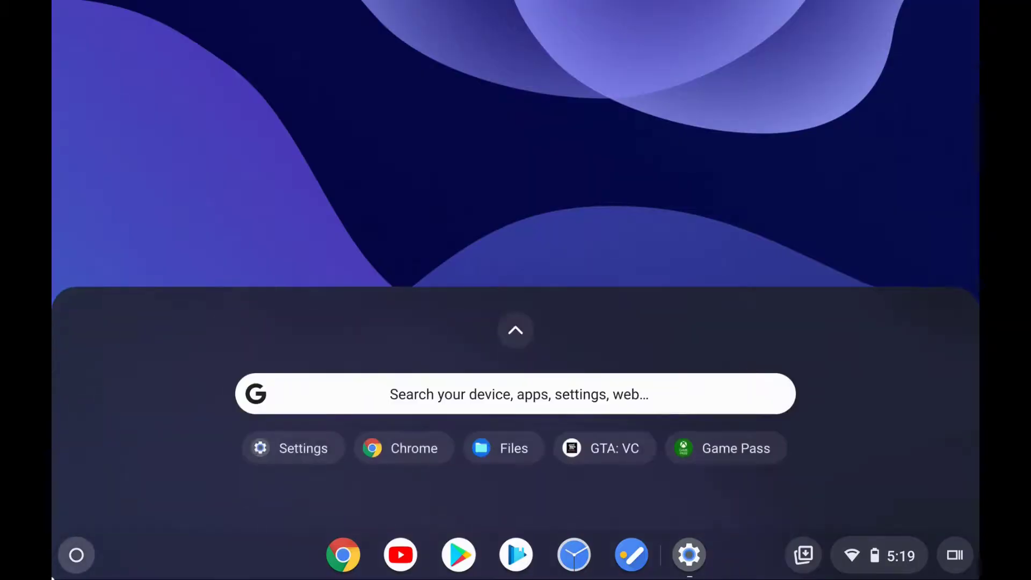
- Open ChromeOS Settings at the Developers section showing Linux development environment (Beta)
left_click(314, 447)
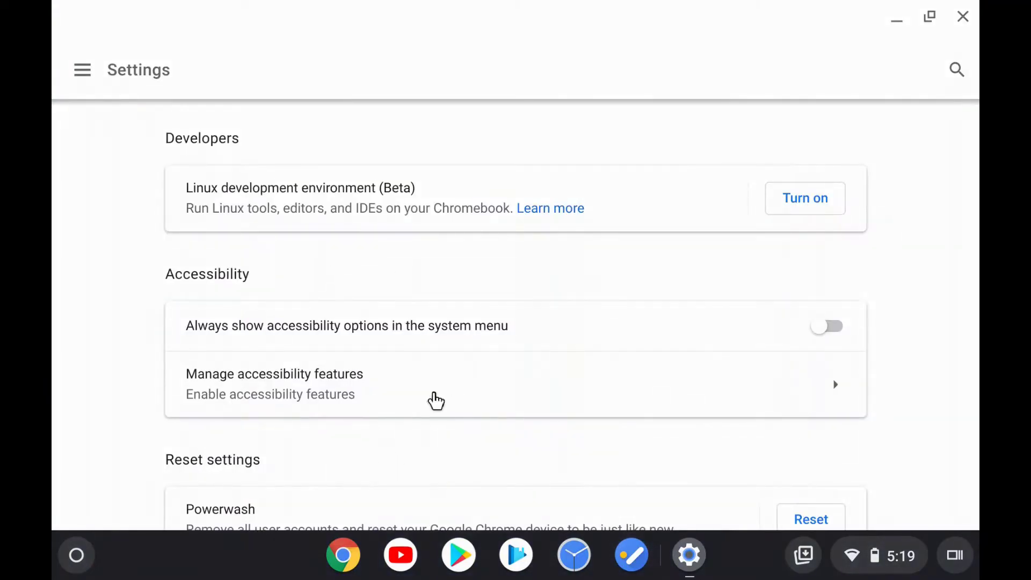
left_click(85, 73)
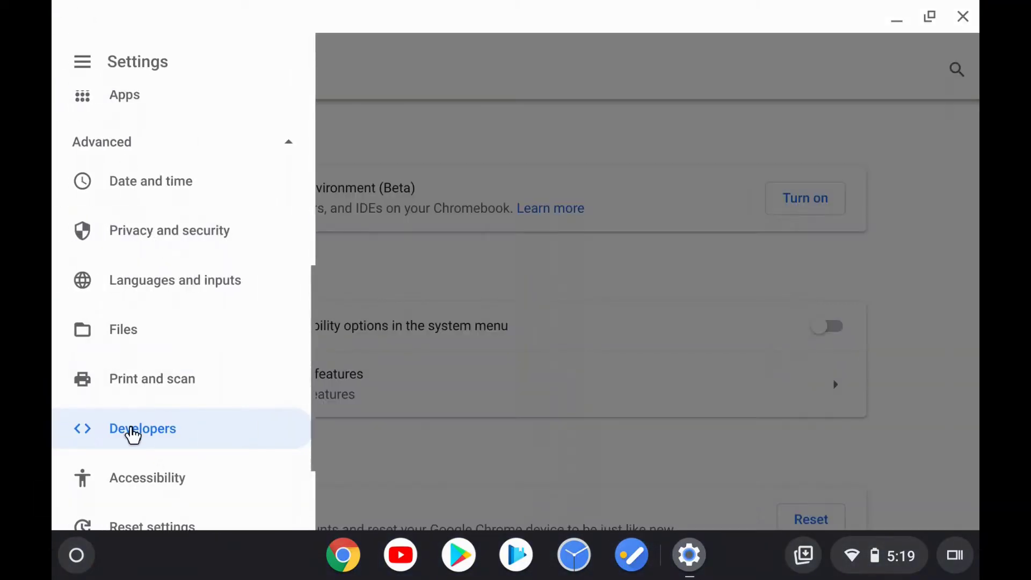
left_click(127, 440)
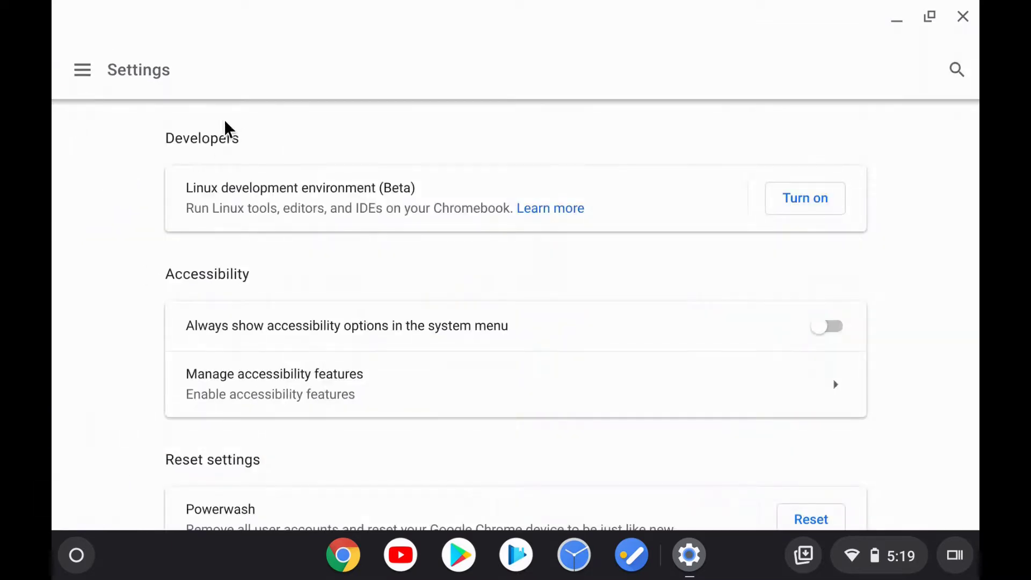
triple_click(198, 187)
left_click(202, 189)
- Start setting up the Linux development environment (Beta), which notes a 450 MB download
left_click(806, 200)
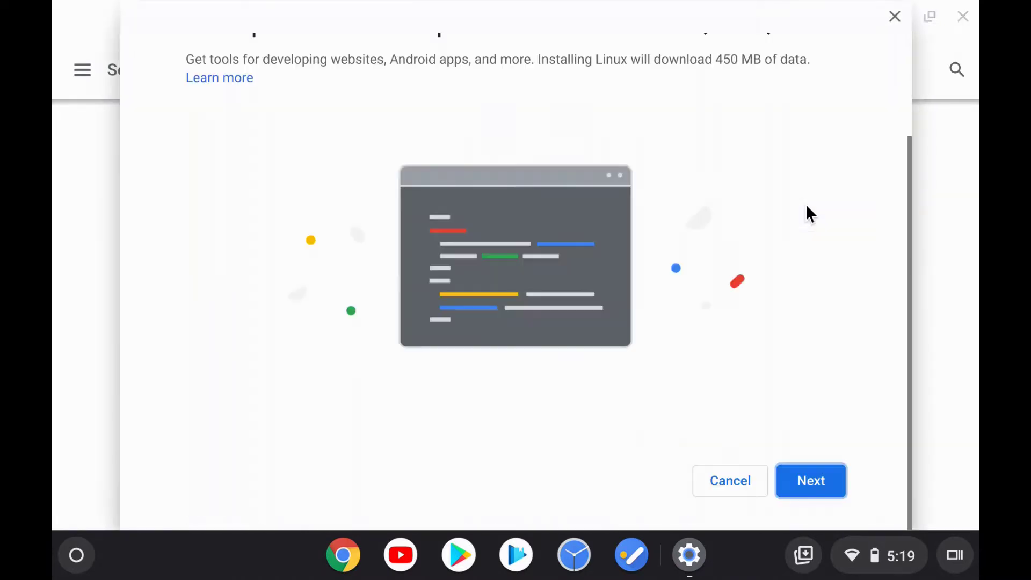
left_click_drag(186, 141, 400, 169)
left_click(400, 169)
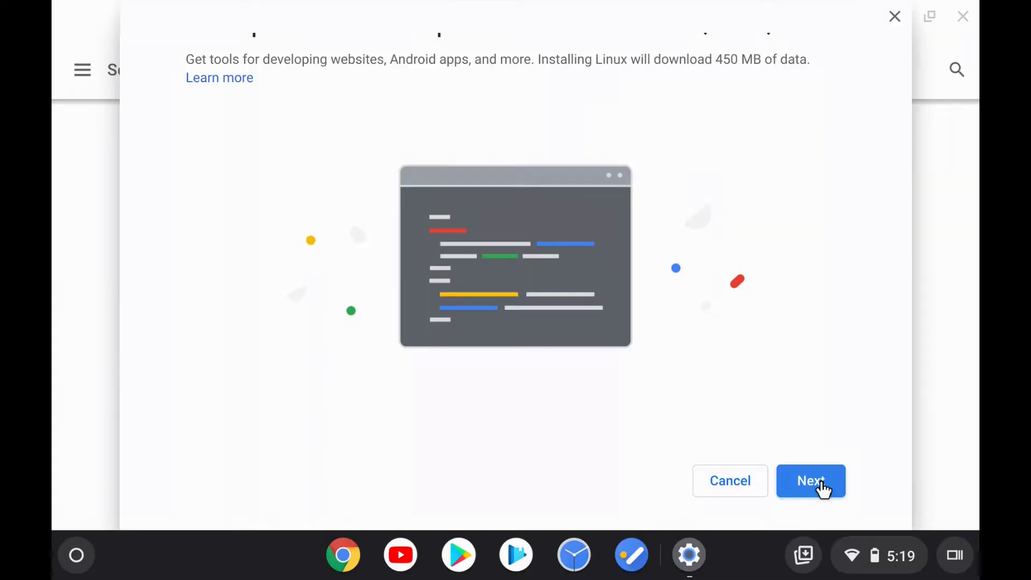
- Advance Linux setup to the username and disk size page, keeping Recommended (7.5 GB)
left_click(816, 485)
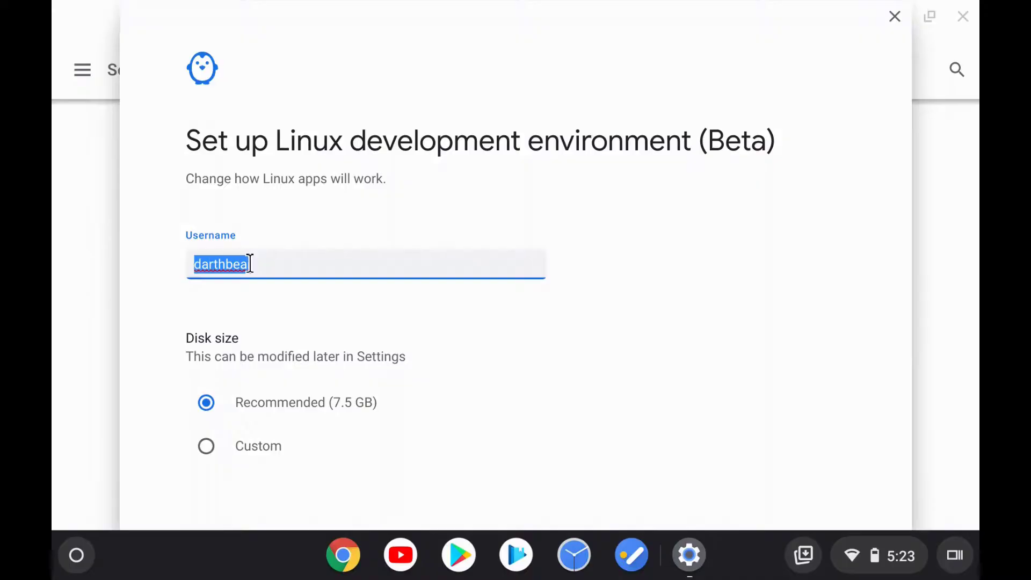
key("Left")
scroll(348, 254, "down", 2)
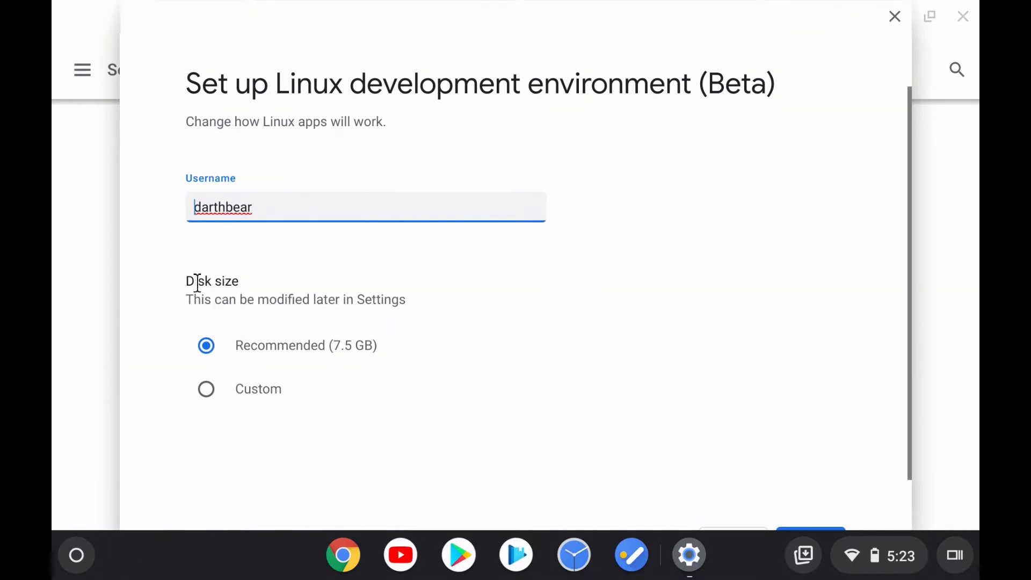
- Choose a Custom disk size and drag the slider to about 15.0 GB
left_click_drag(189, 282, 257, 283)
left_click(258, 282)
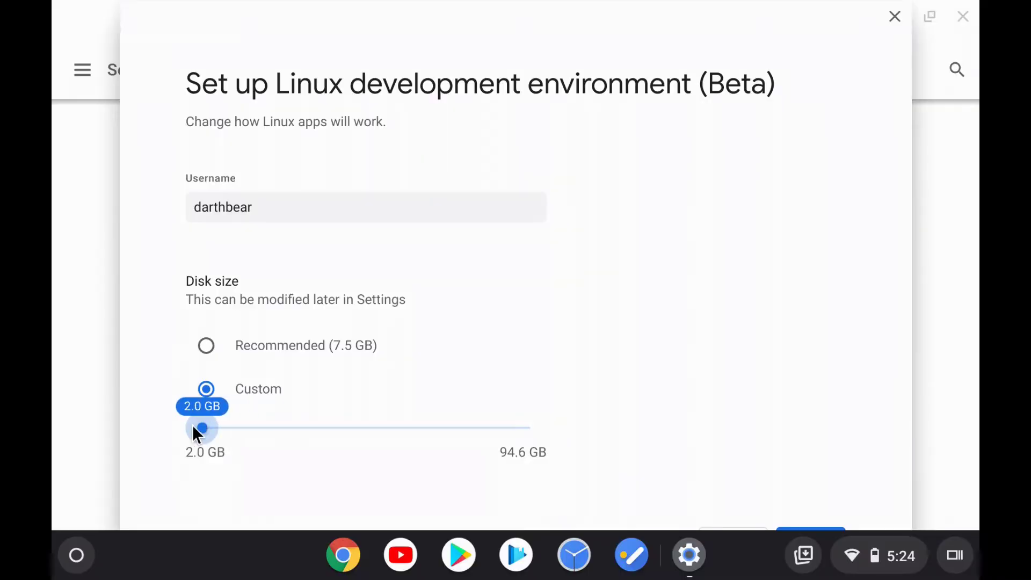
mouse_move(203, 439)
left_click_drag(200, 430, 249, 459)
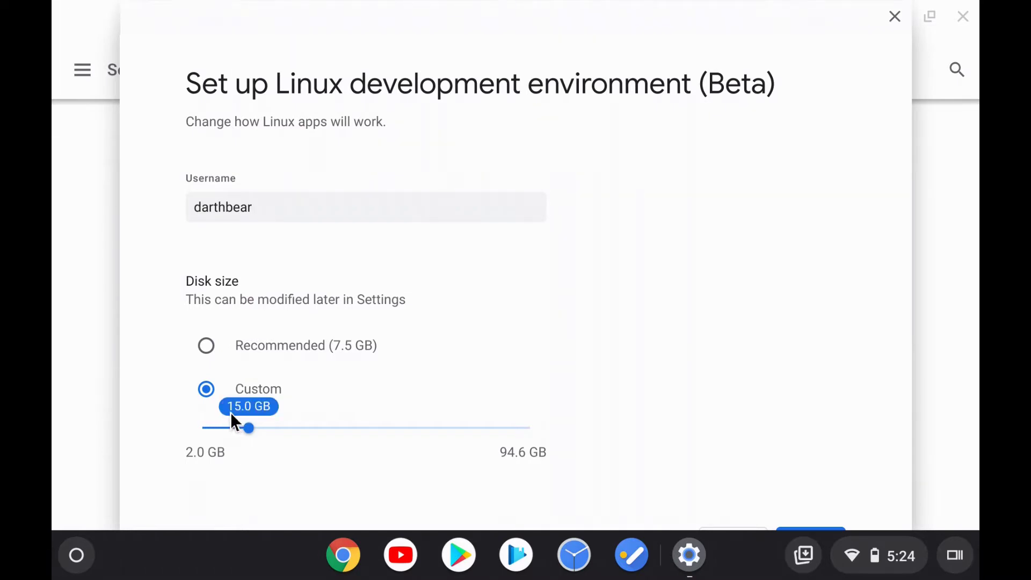
scroll(797, 363, "down", 2)
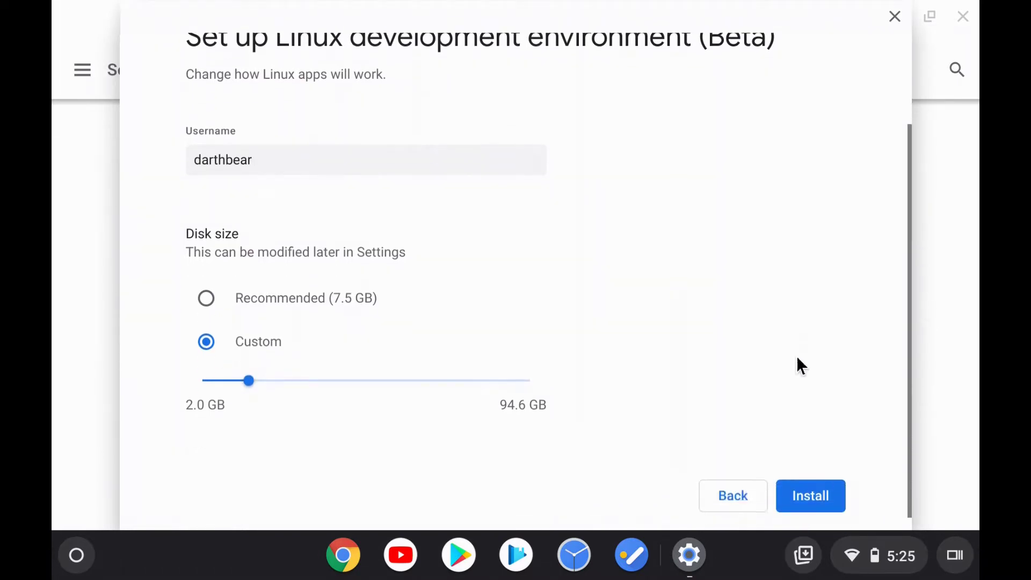
- Install Linux and return to Settings at the Developers section
left_click(814, 483)
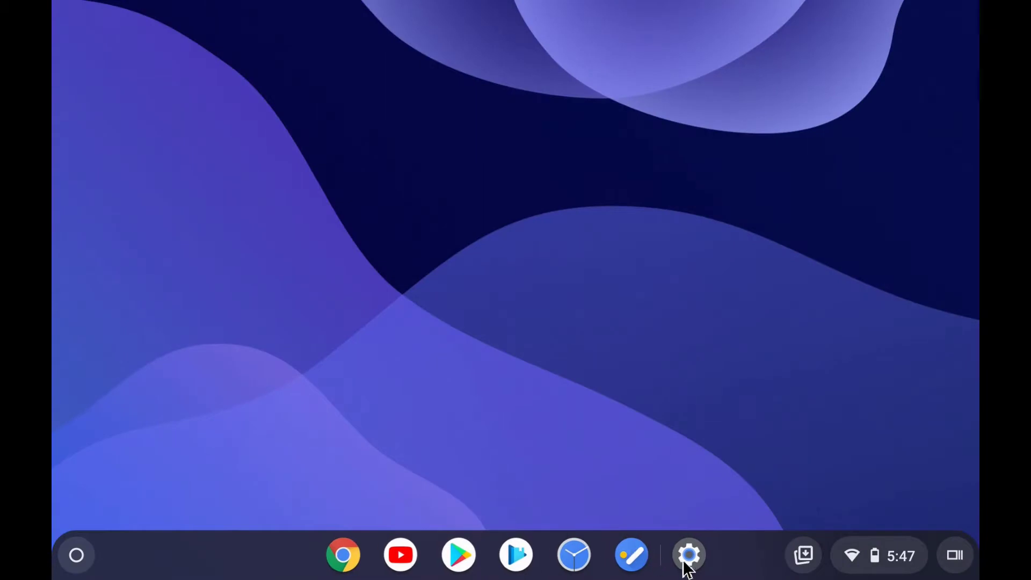
left_click(683, 558)
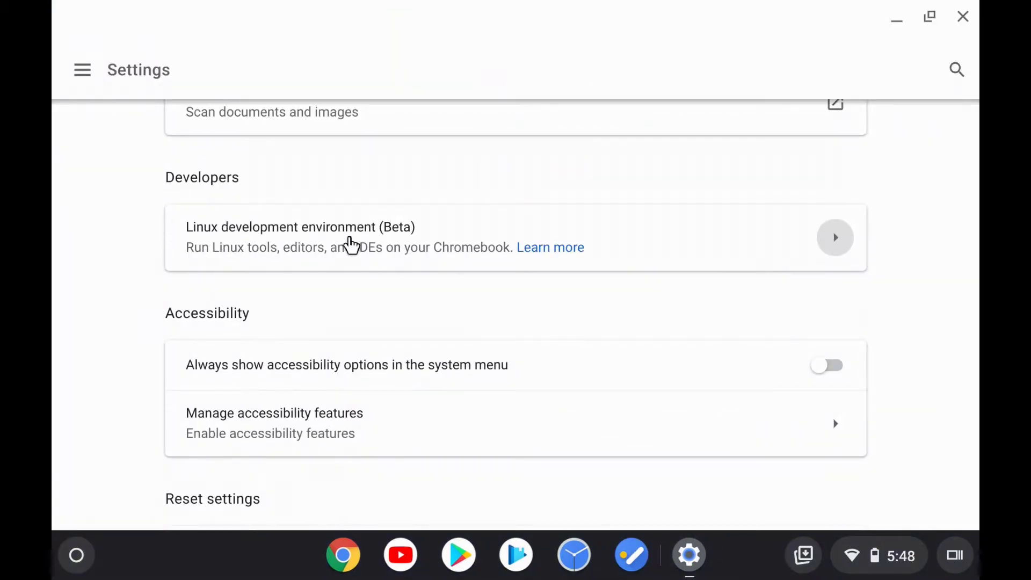
- Turn on Enable ADB debugging under Linux development environment > Develop Android apps
left_click(367, 239)
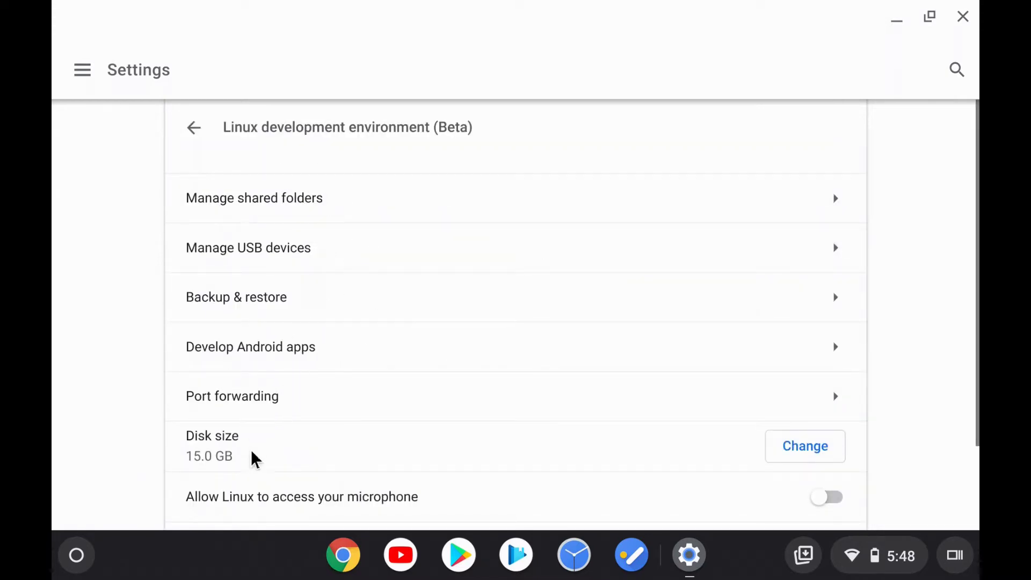
scroll(975, 339, "down", 3)
scroll(973, 354, "up", 2)
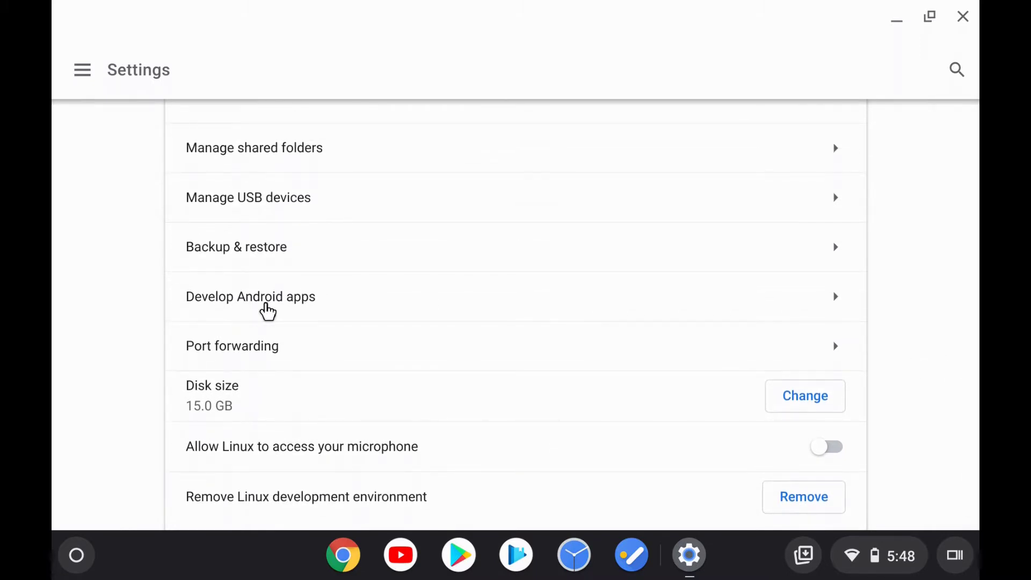
left_click(268, 310)
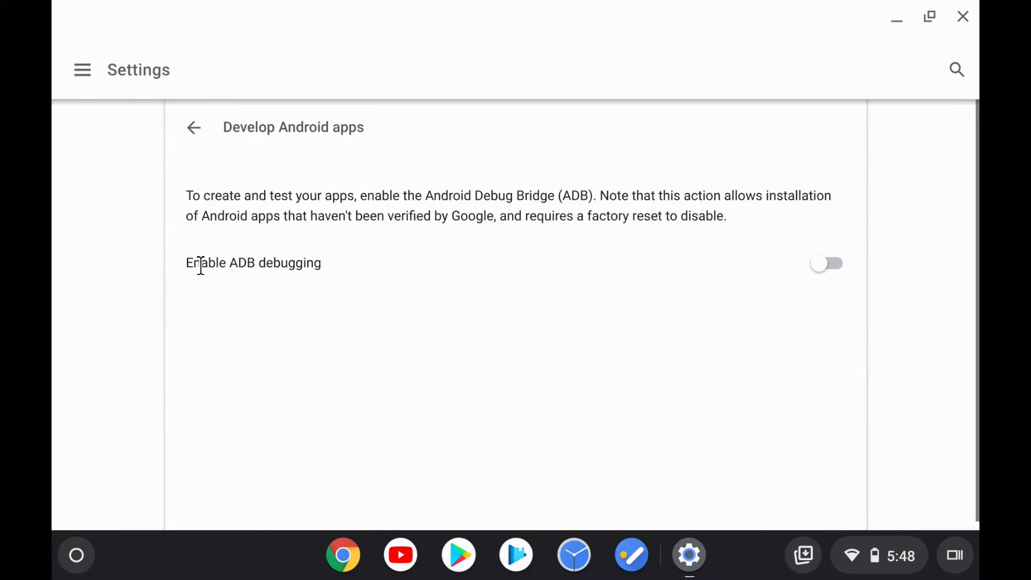
left_click(833, 277)
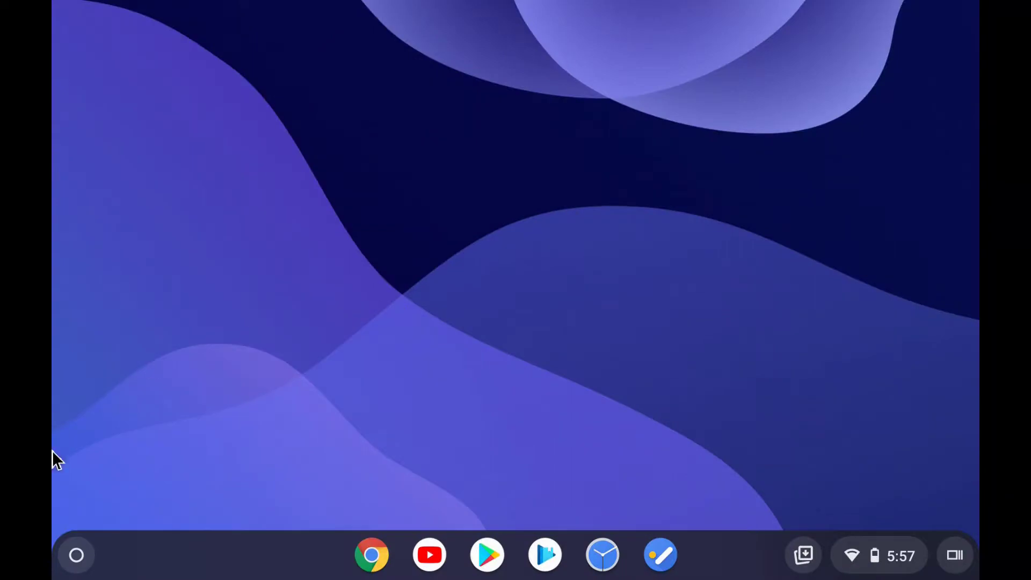
- Run 'sudo apt-get install android-tools-adb' in Terminal and confirm installing the packages
left_click(79, 568)
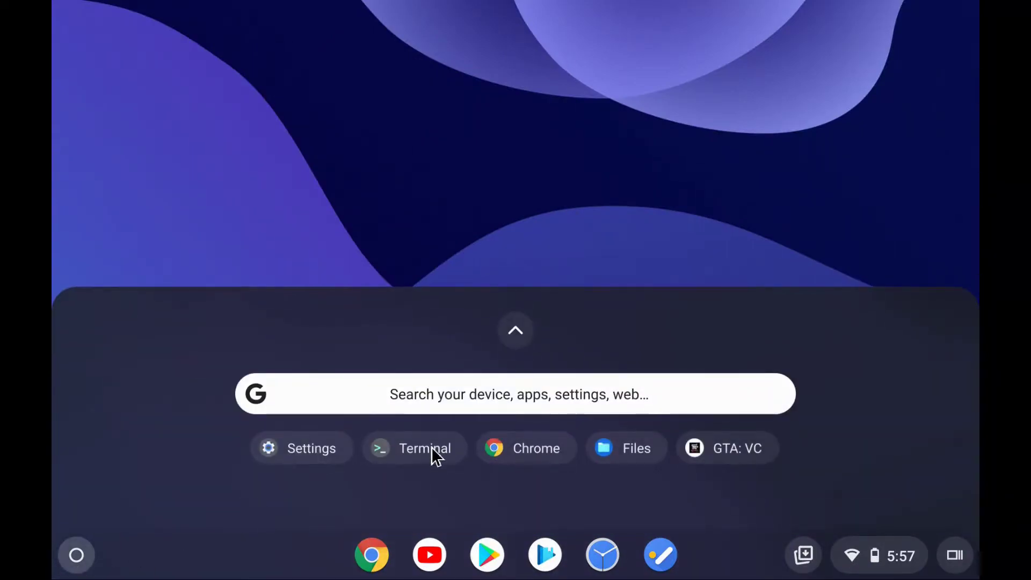
left_click(431, 447)
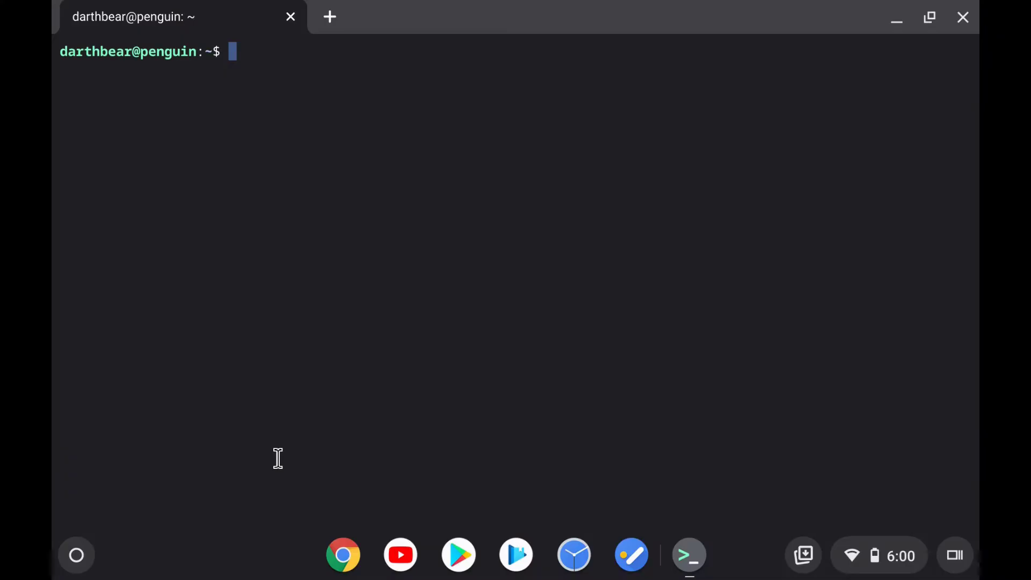
type("sudo apt-get install android-tools")
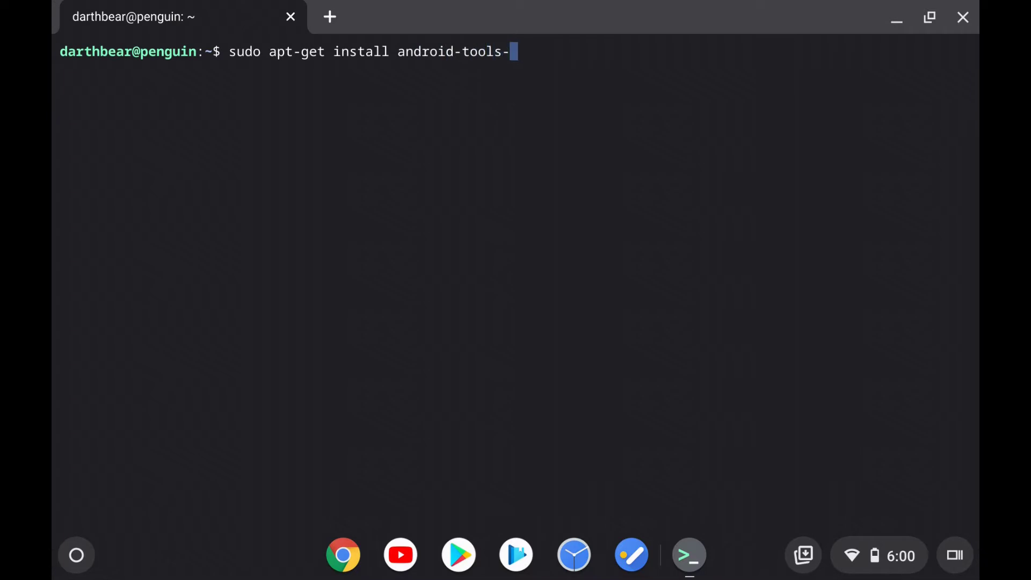
type("-adb")
key("Return")
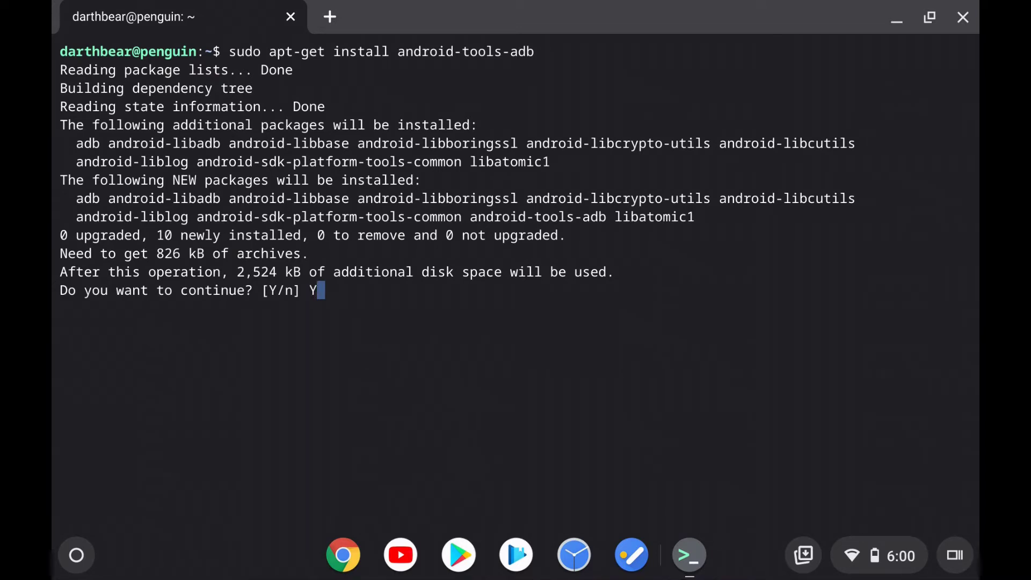
key("Return")
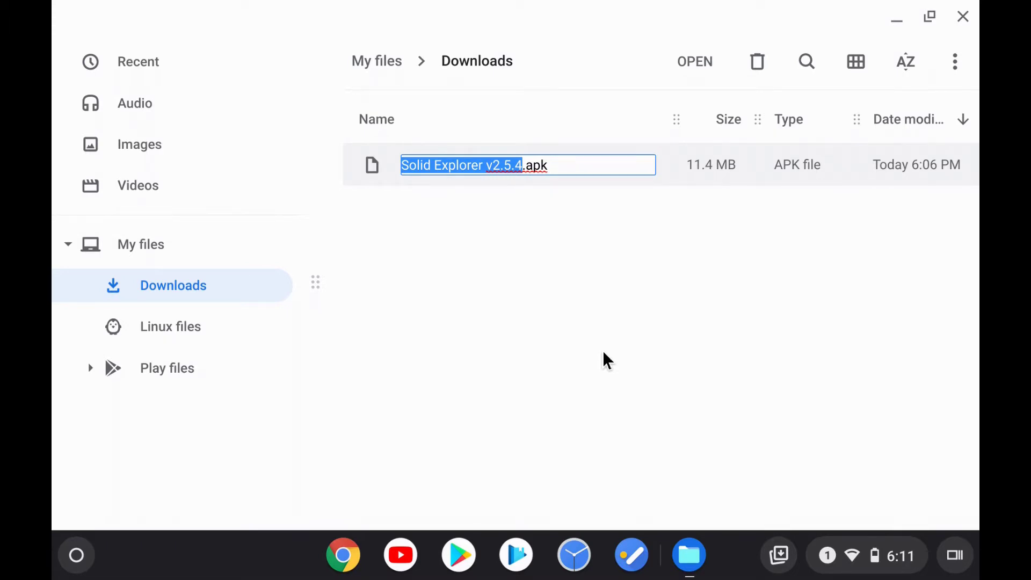
- Rename the APK to app.apk and copy it into Linux files
type("app")
key("Return")
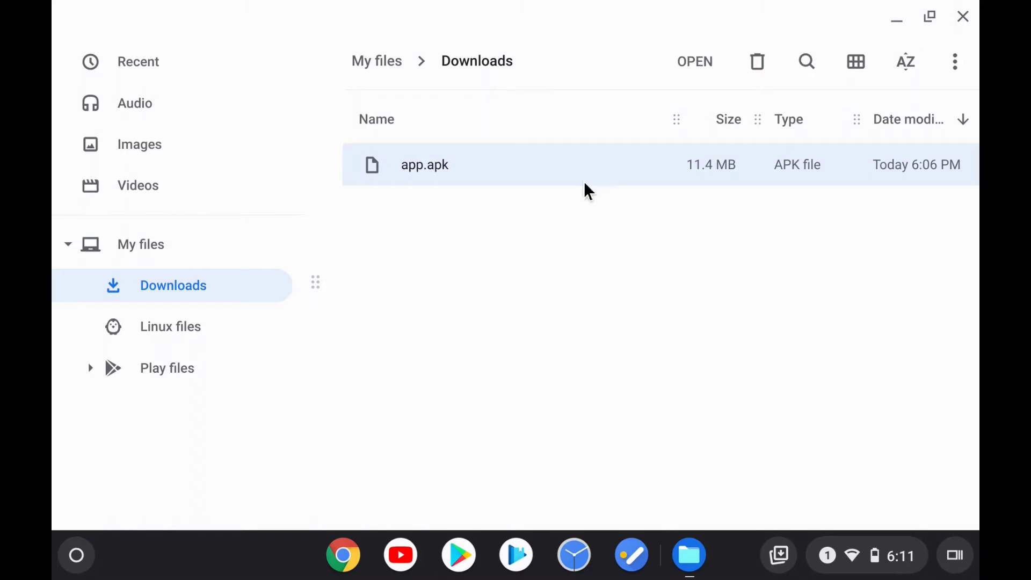
left_click_drag(535, 167, 585, 199)
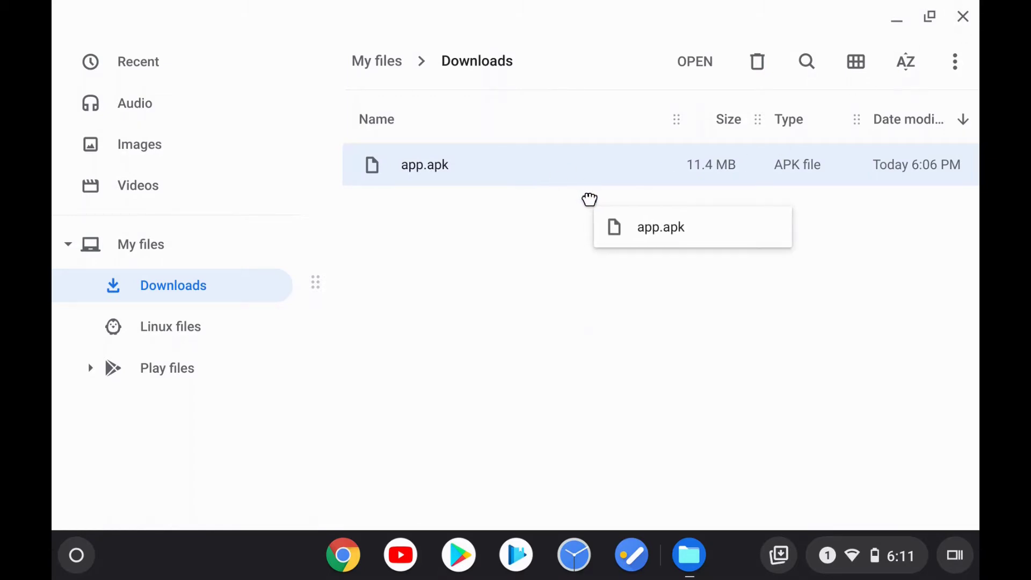
left_click_drag(589, 199, 223, 335)
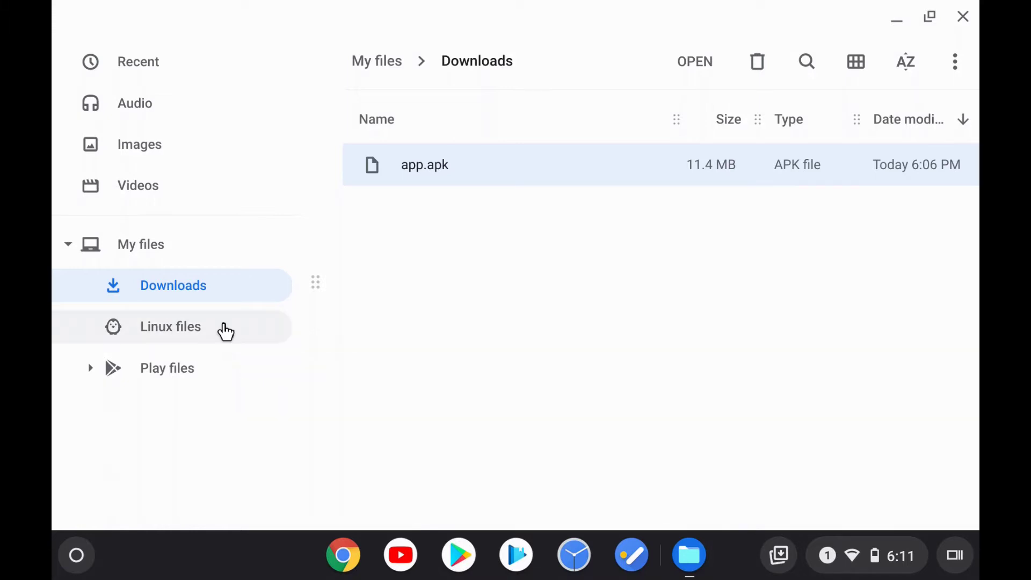
left_click(226, 332)
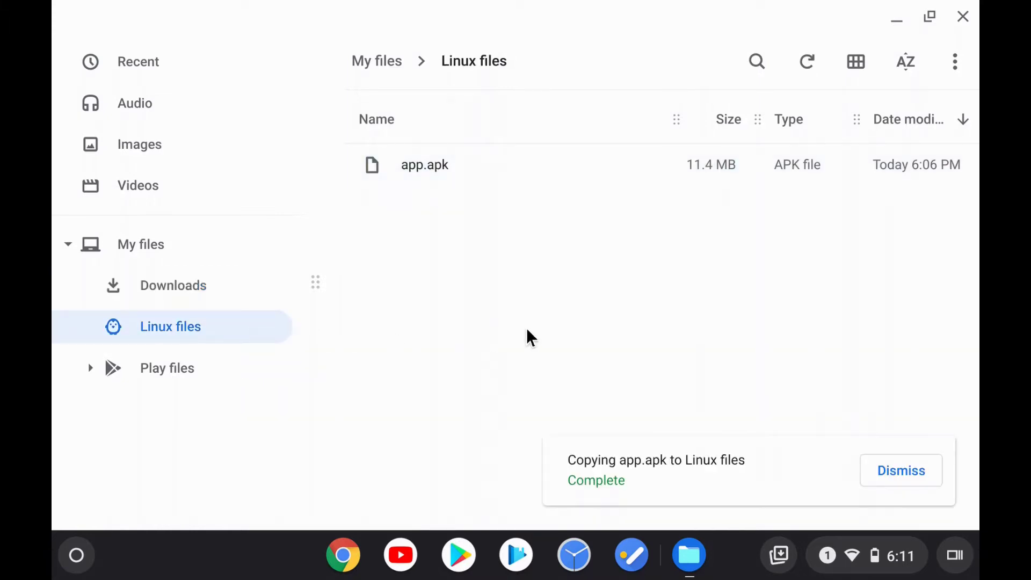